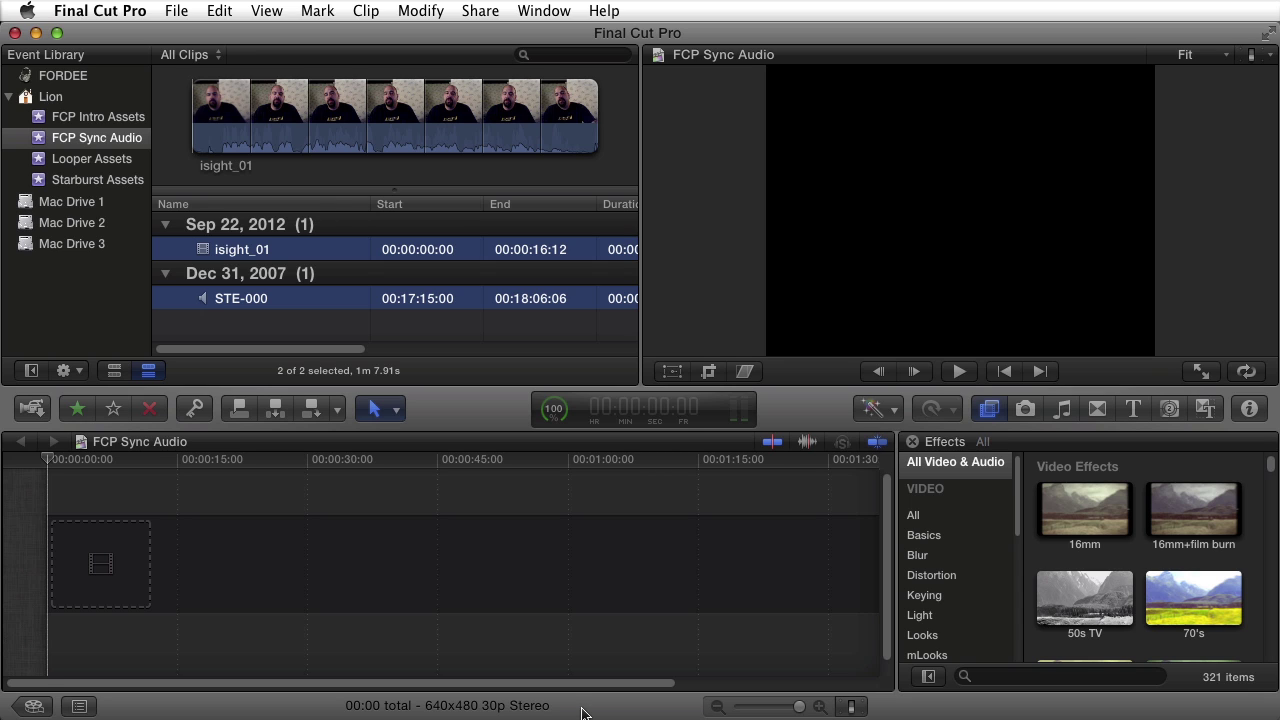
Preview the isight_01 video and STE-000 audio clips, leaving both selected in the Event Browser
{"action": "left_click", "coordinate": [545, 645]}
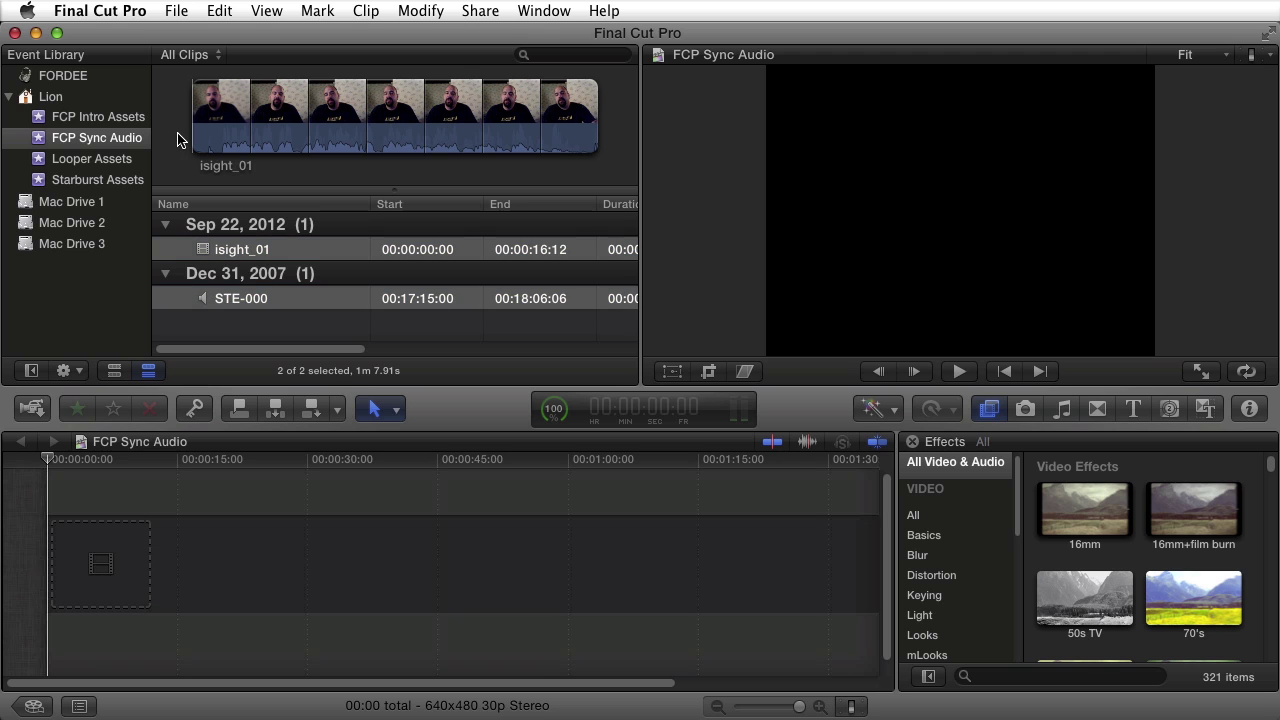
{"action": "left_click", "coordinate": [201, 254]}
{"action": "left_click", "coordinate": [214, 300], "text": "super"}
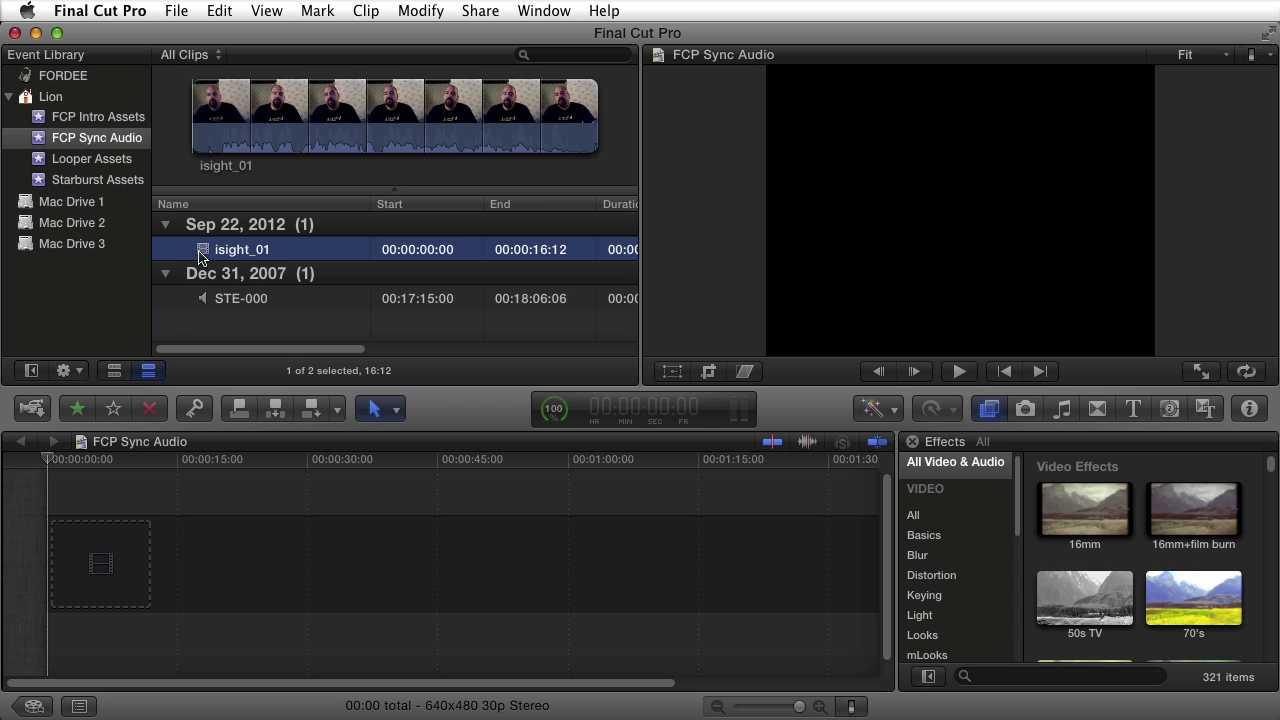
{"action": "left_click", "coordinate": [204, 304]}
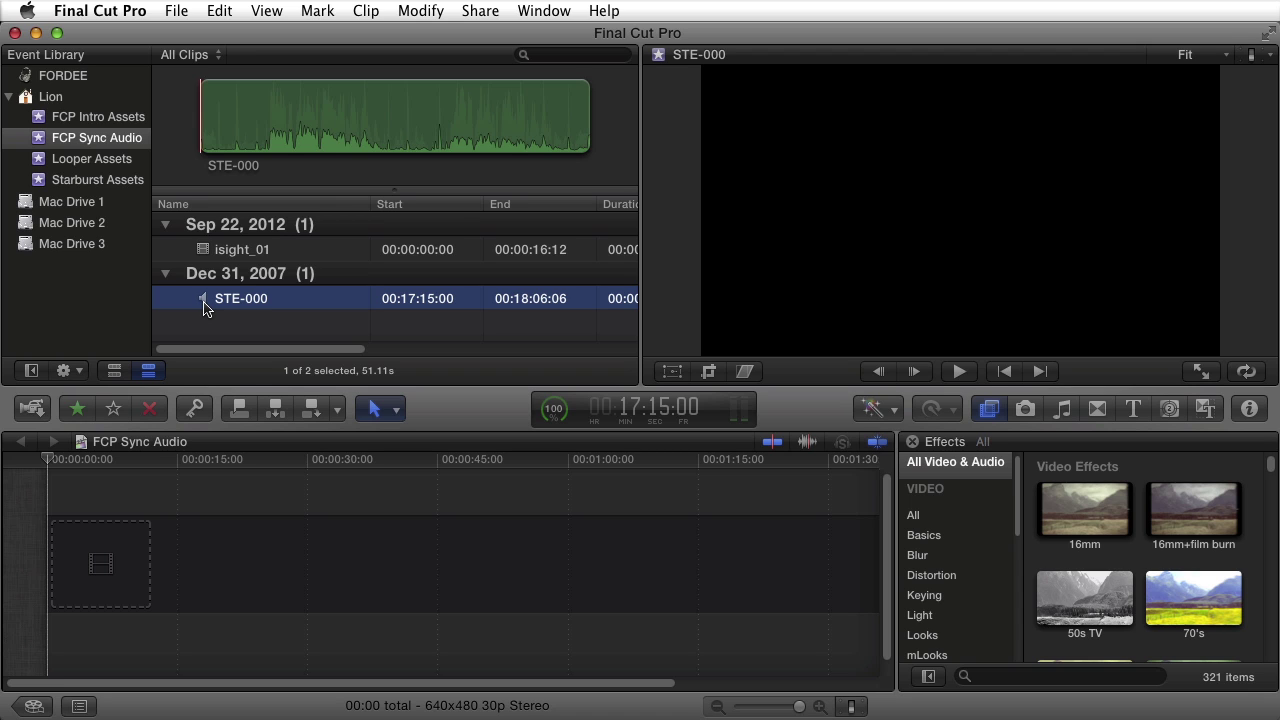
{"action": "left_click", "coordinate": [200, 258]}
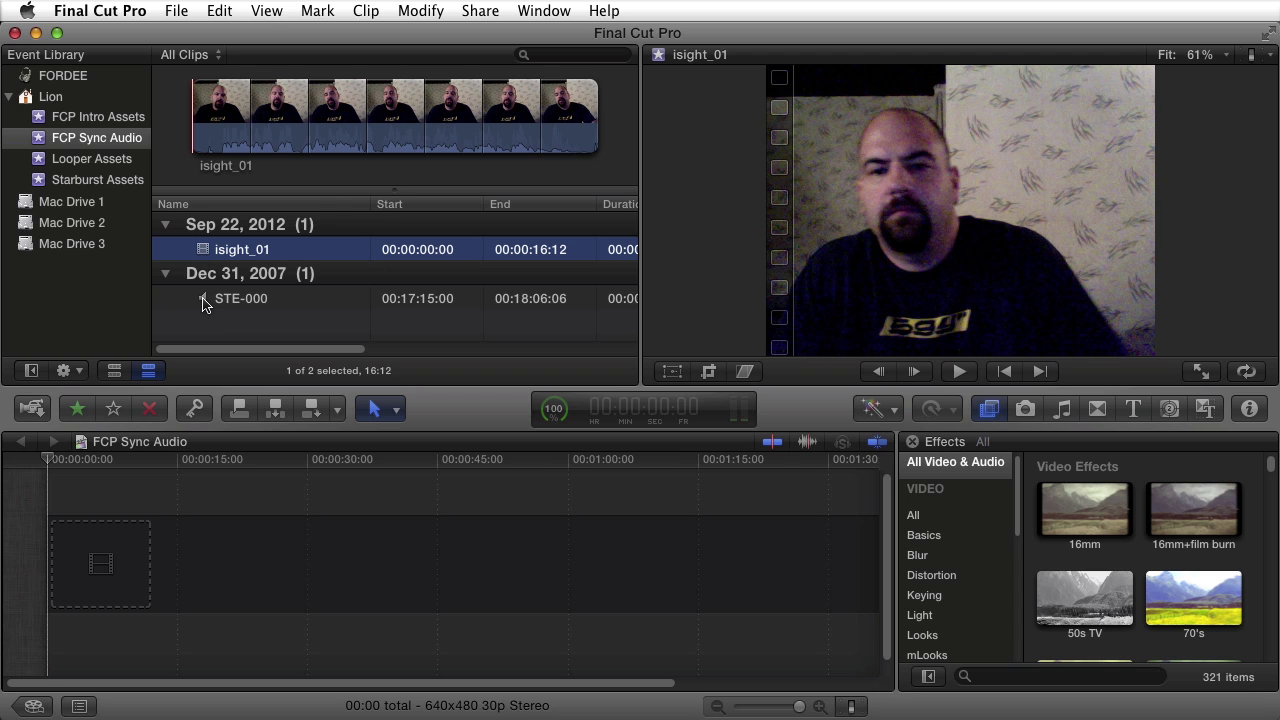
{"action": "left_click", "coordinate": [205, 301], "text": "super"}
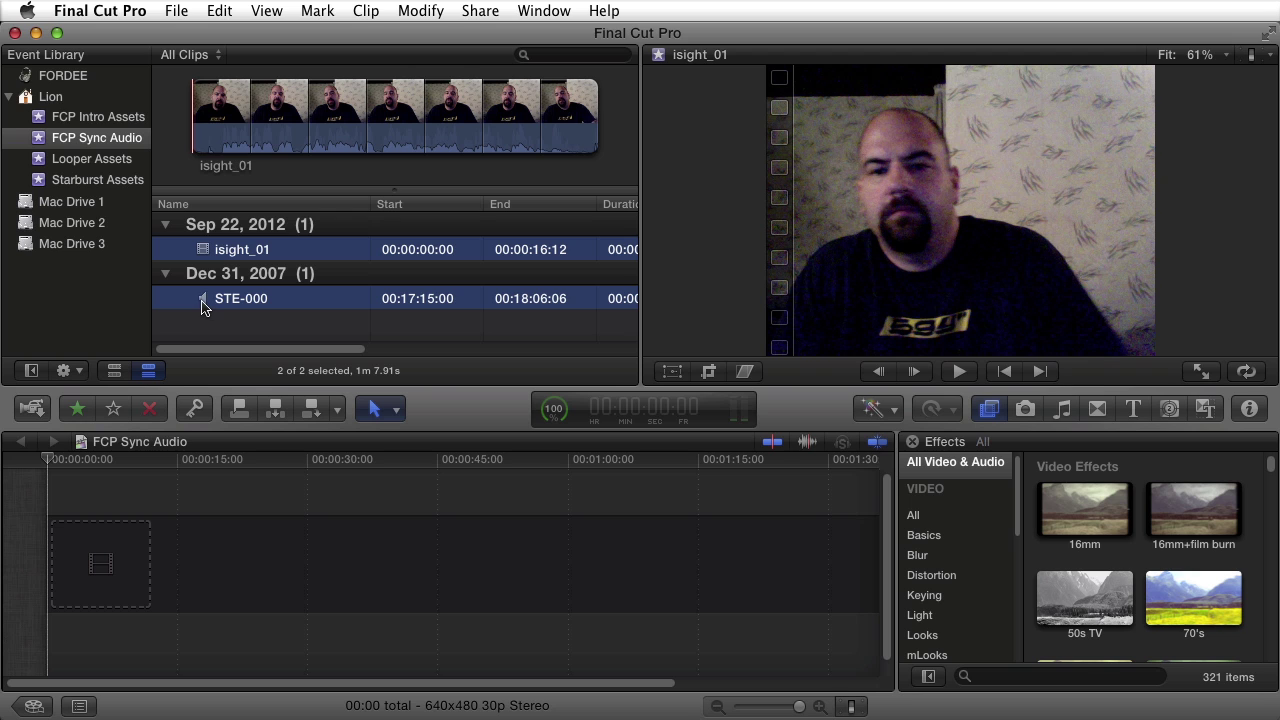
Combine isight_01 and STE-000 with Clip > Synchronize Clips and select the resulting synchronized clip
{"action": "right_click", "coordinate": [203, 306]}
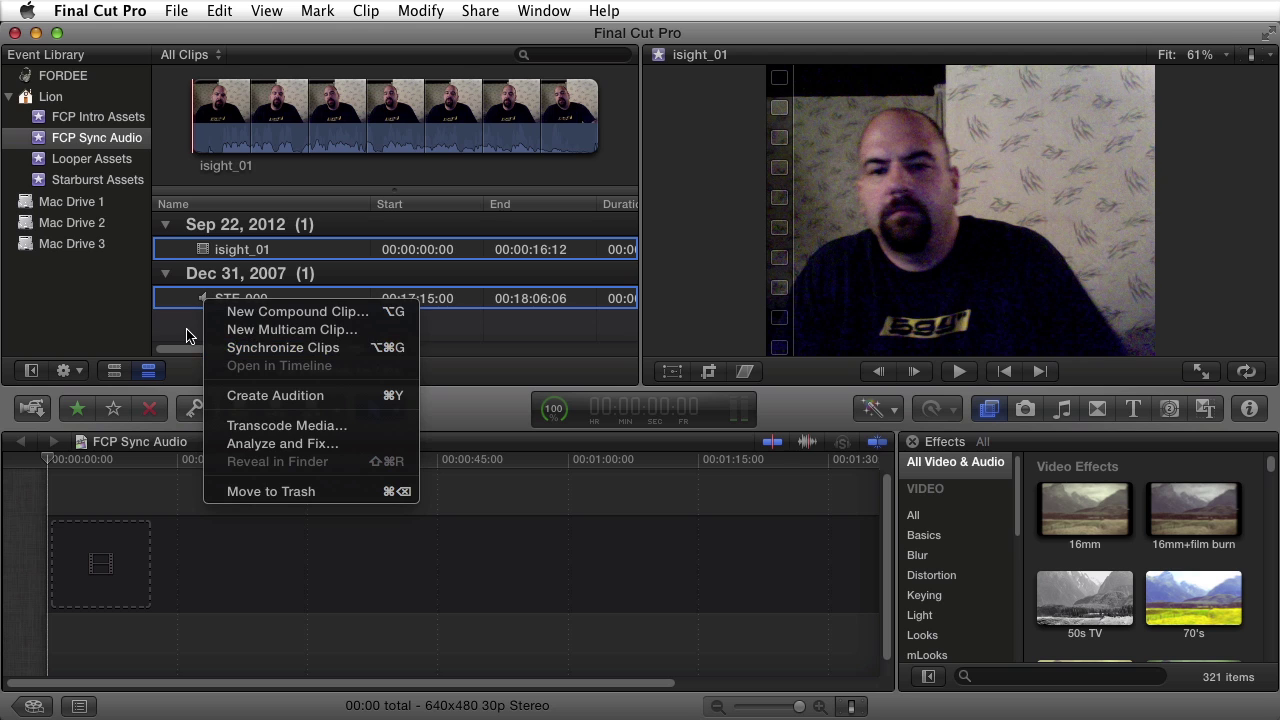
{"action": "left_click", "coordinate": [186, 336]}
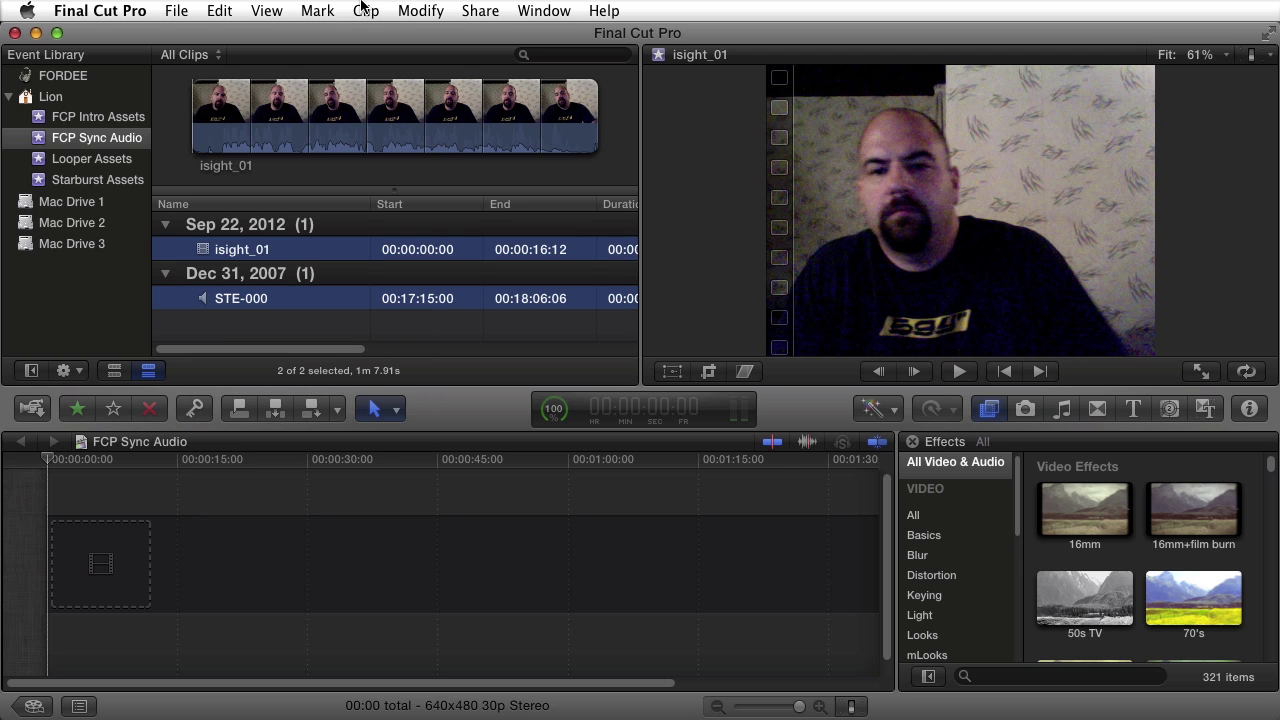
{"action": "left_click", "coordinate": [363, 12]}
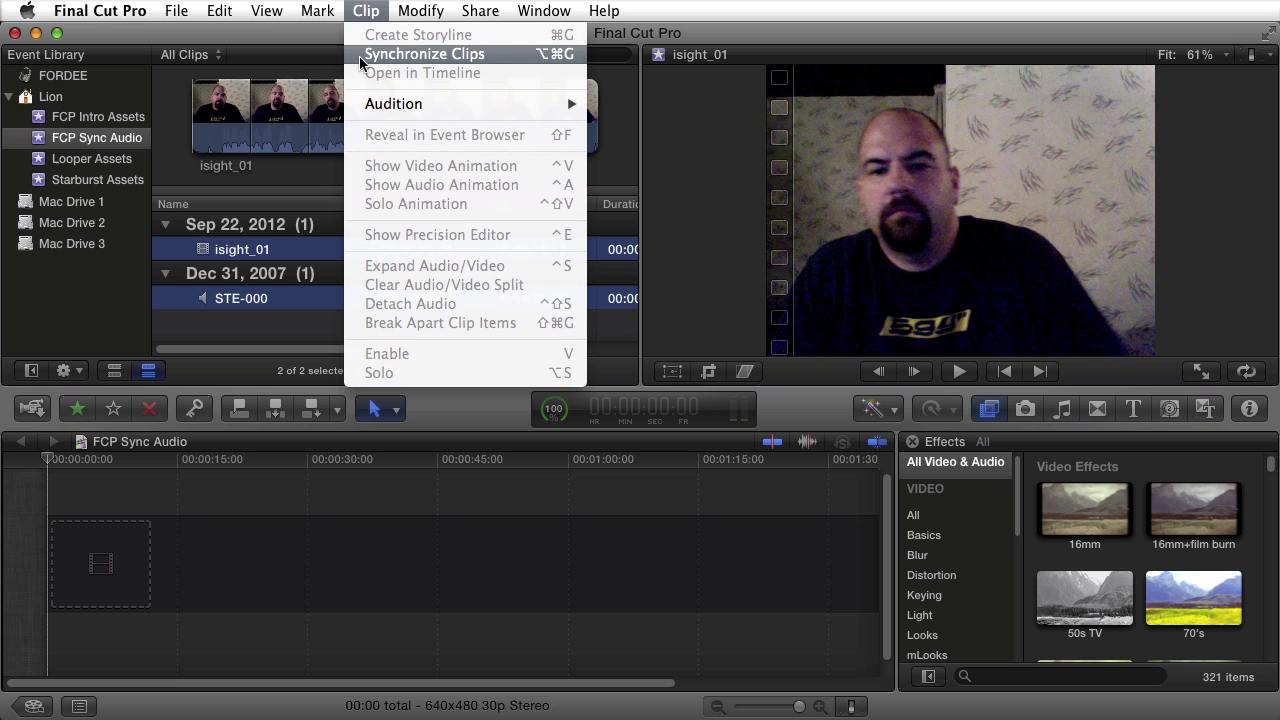
{"action": "left_click", "coordinate": [359, 56]}
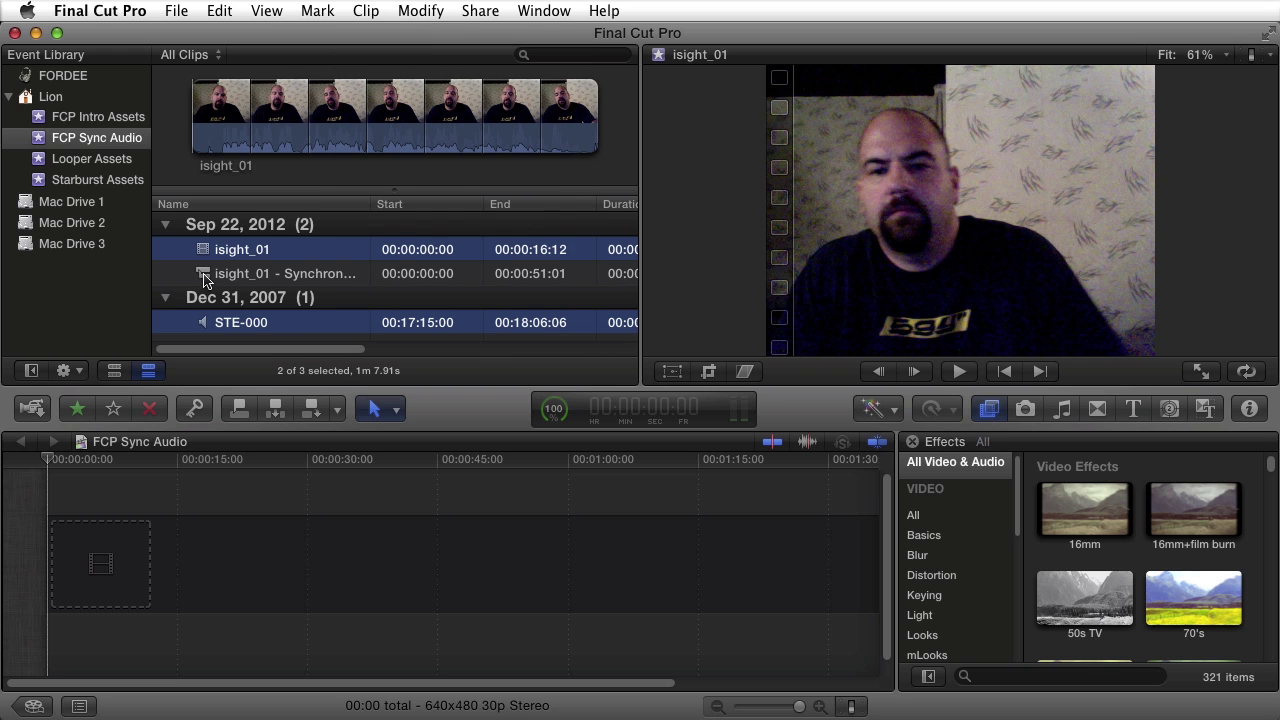
{"action": "left_click", "coordinate": [203, 279]}
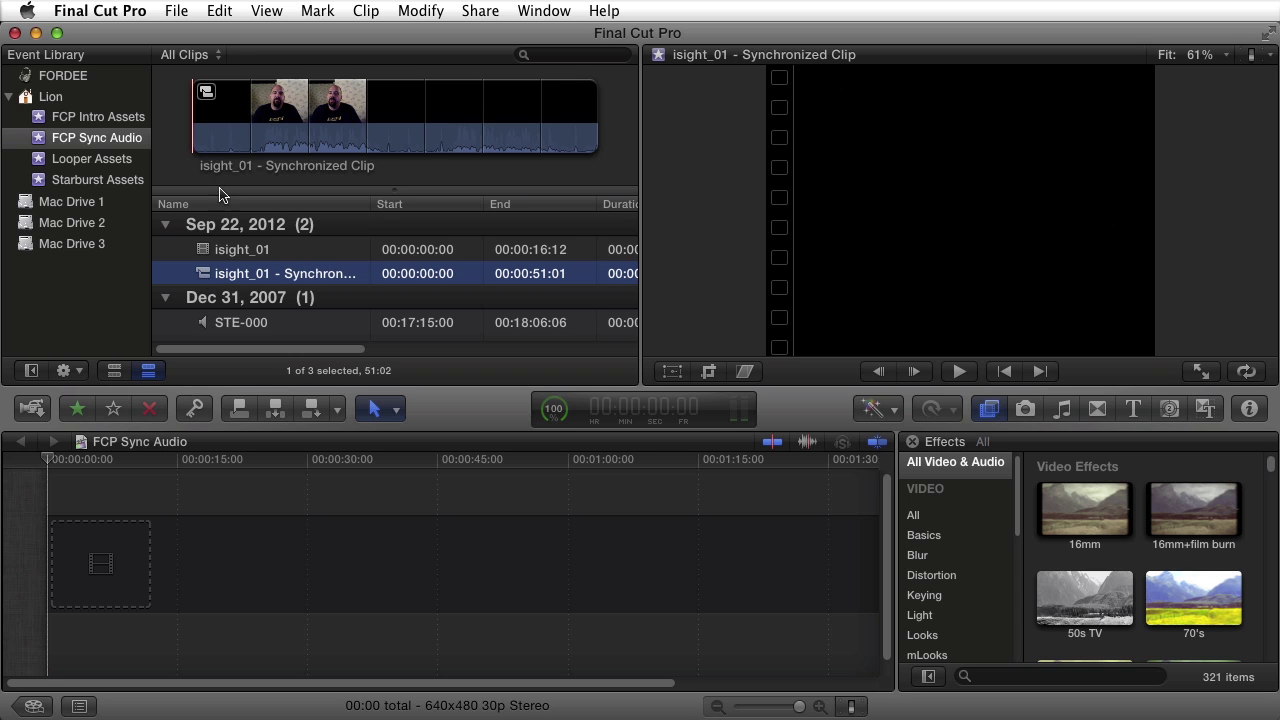
Set in and out points on the synchronized clip around its 16:12 video portion
{"action": "left_click", "coordinate": [218, 108]}
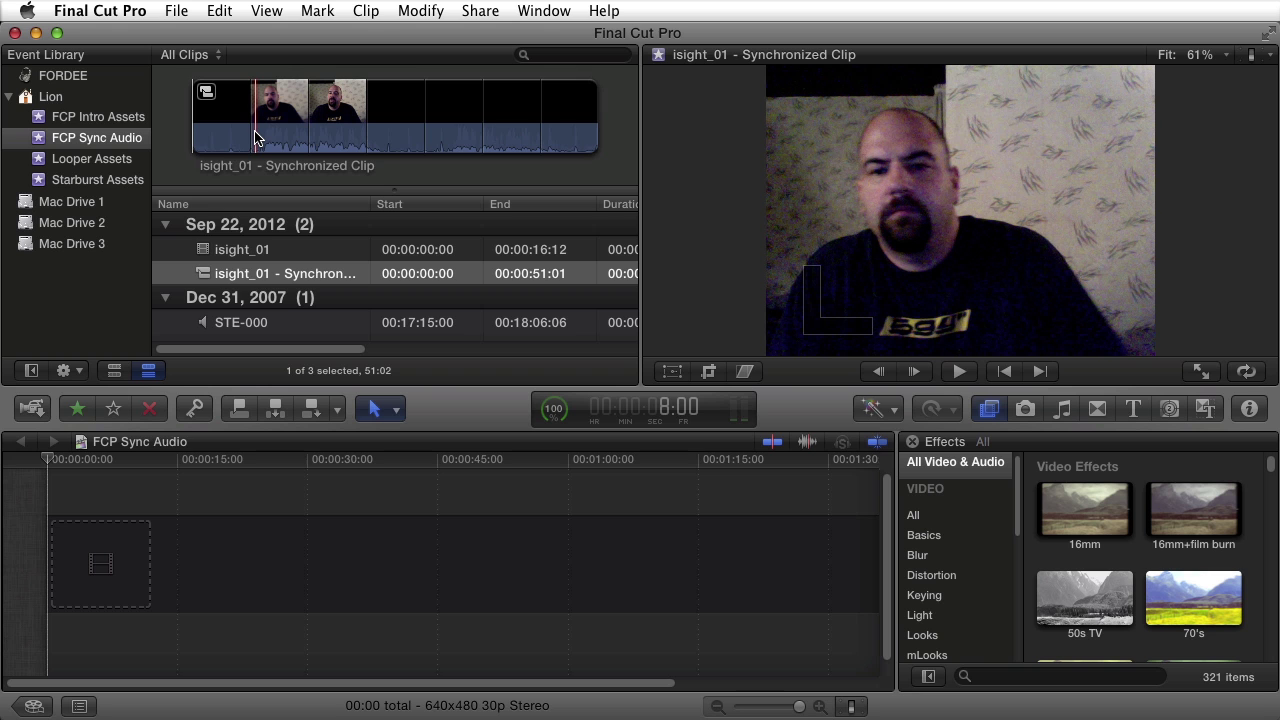
{"action": "key", "text": "i"}
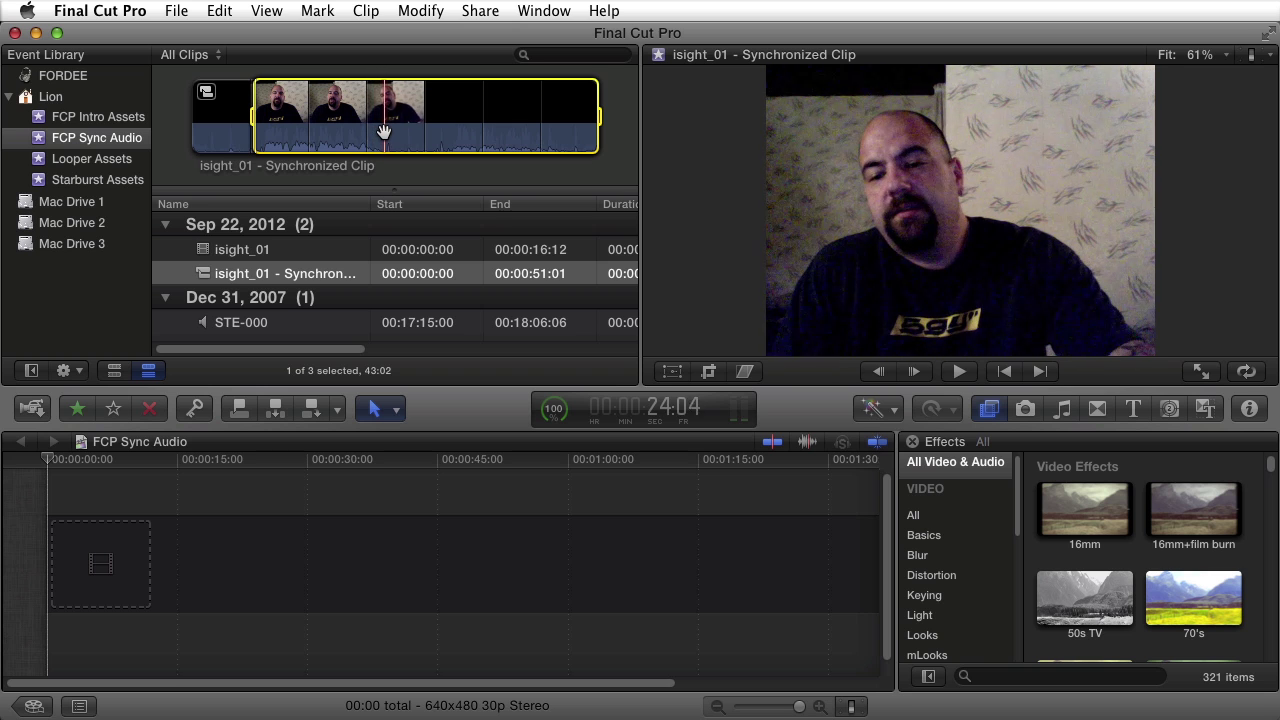
{"action": "key", "text": "o"}
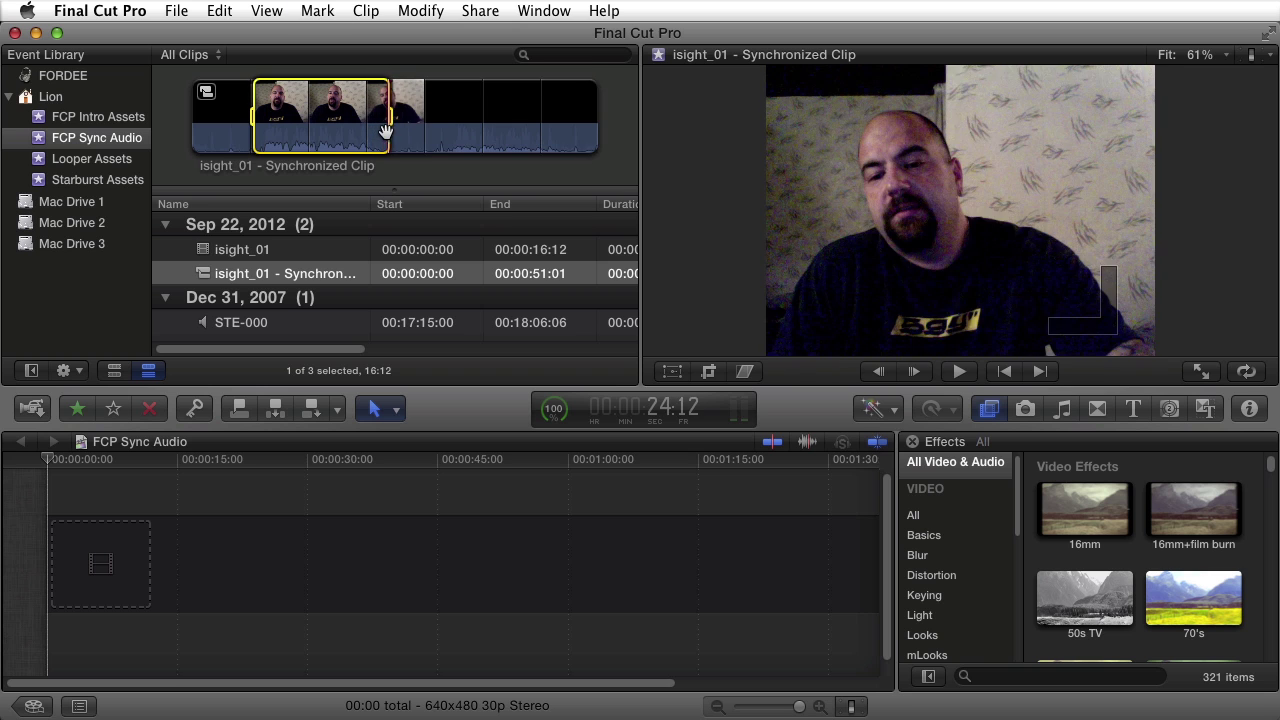
Drop the marked range at the timeline start, with the project set to 640x480 at 30p
{"action": "left_click_drag", "start_coordinate": [232, 348], "coordinate": [211, 571]}
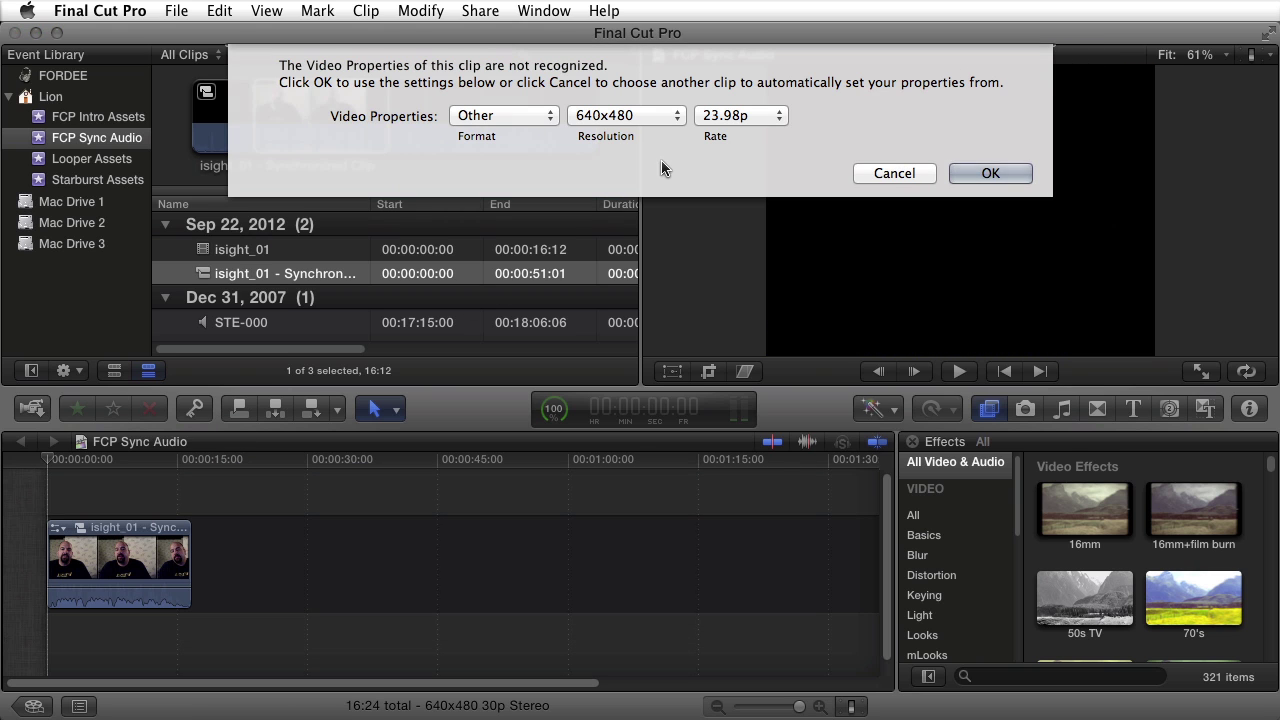
{"action": "left_click", "coordinate": [736, 118]}
{"action": "left_click", "coordinate": [714, 187]}
{"action": "left_click", "coordinate": [973, 169]}
Open the timeline clip's Audio inspector and expand Channel Configuration to list isight_01 and STE-000
{"action": "left_click", "coordinate": [104, 530]}
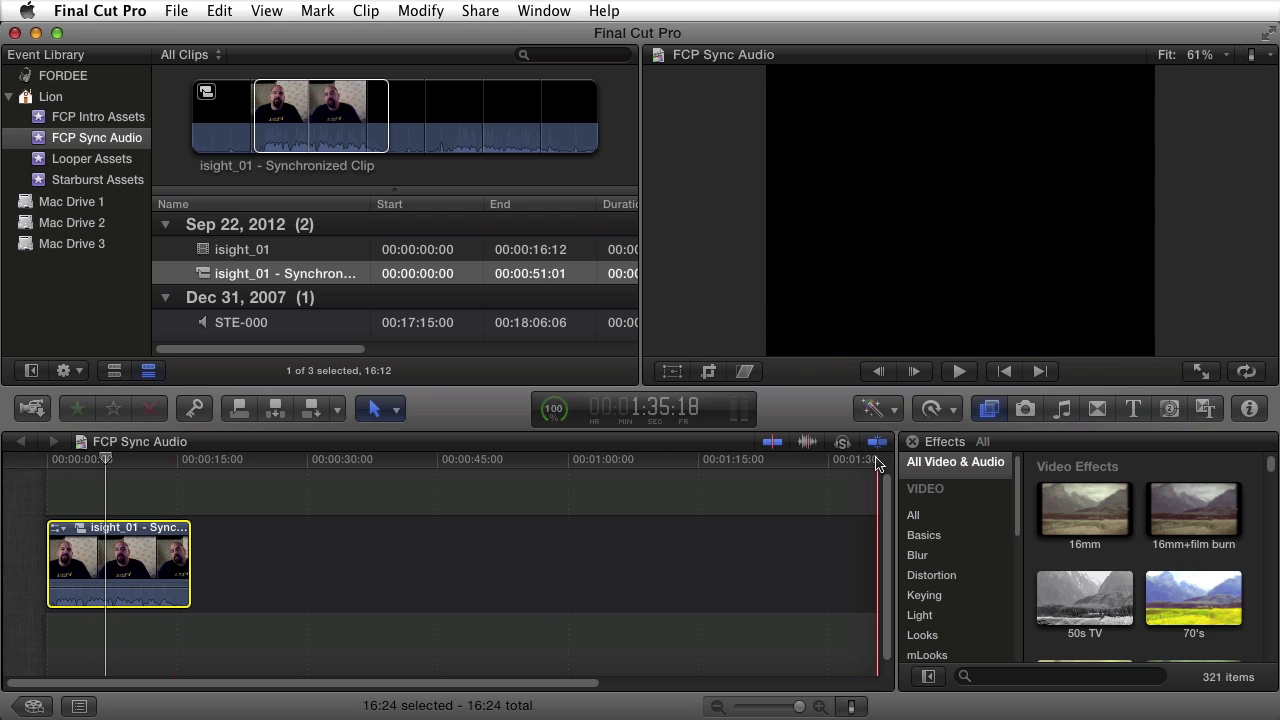
{"action": "left_click", "coordinate": [1250, 408]}
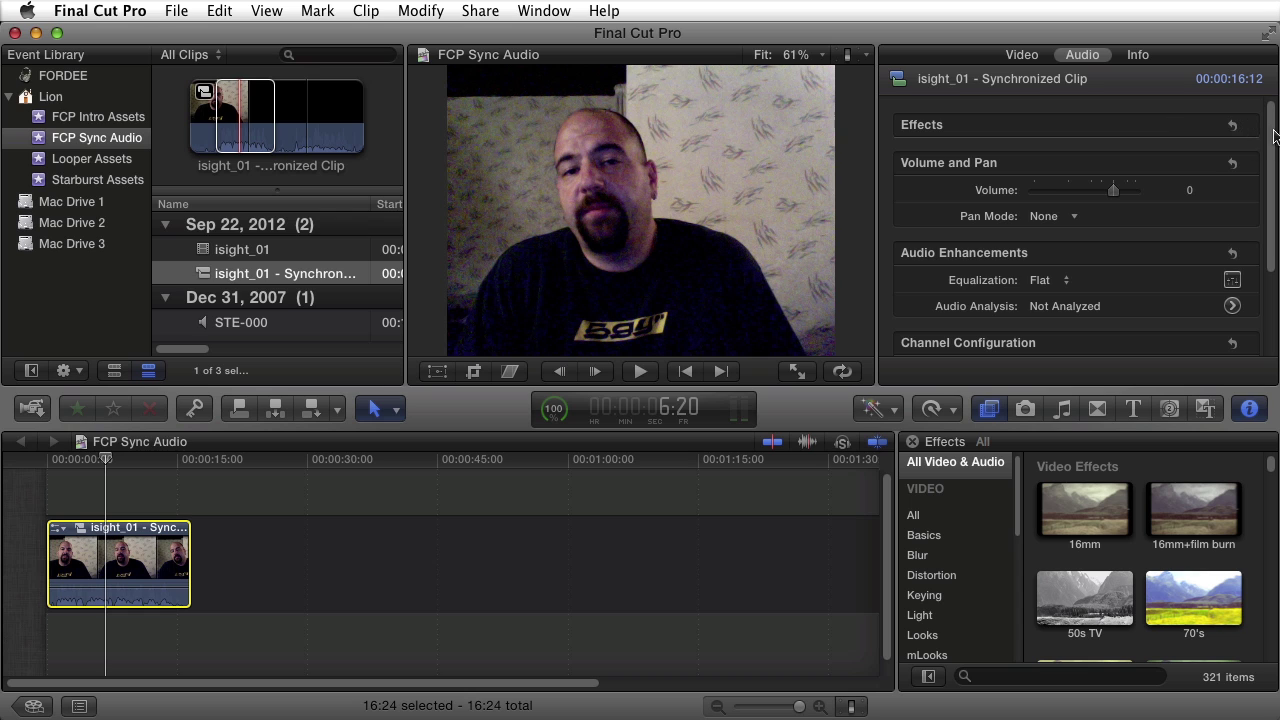
{"action": "scroll", "coordinate": [1268, 137], "scroll_direction": "down", "scroll_amount": 3}
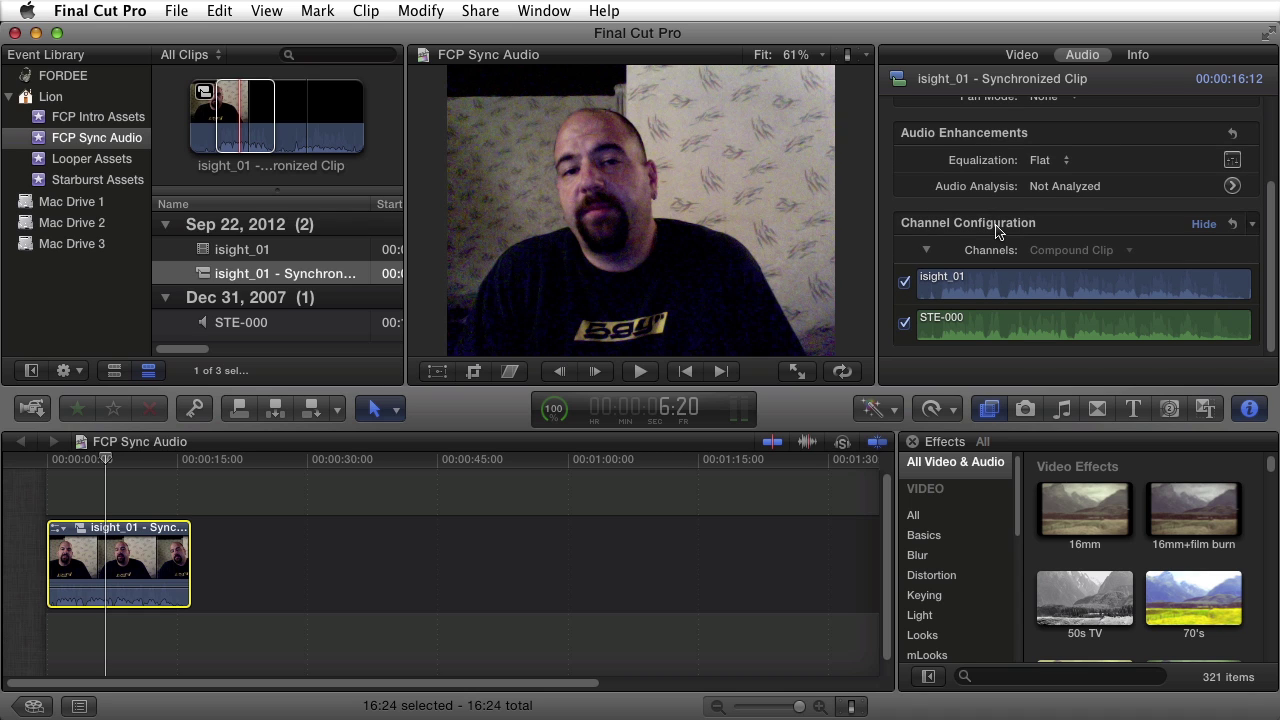
{"action": "left_click", "coordinate": [1200, 226]}
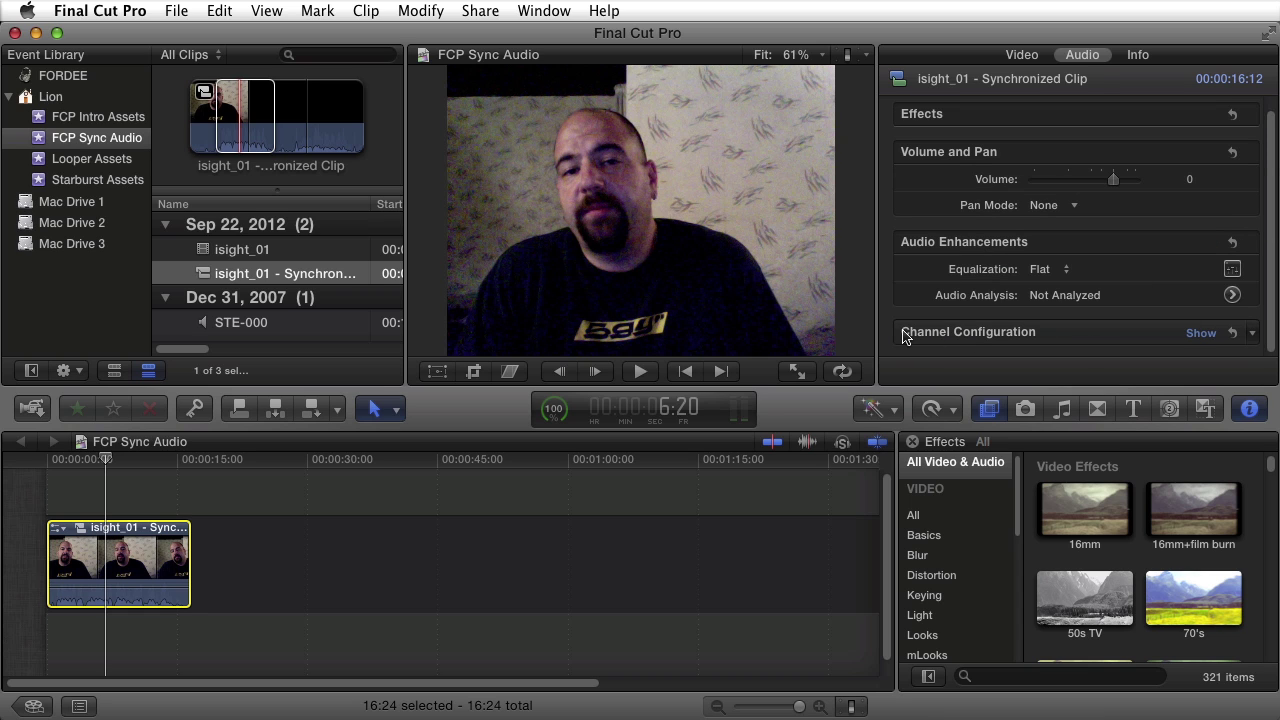
{"action": "left_click", "coordinate": [1200, 333]}
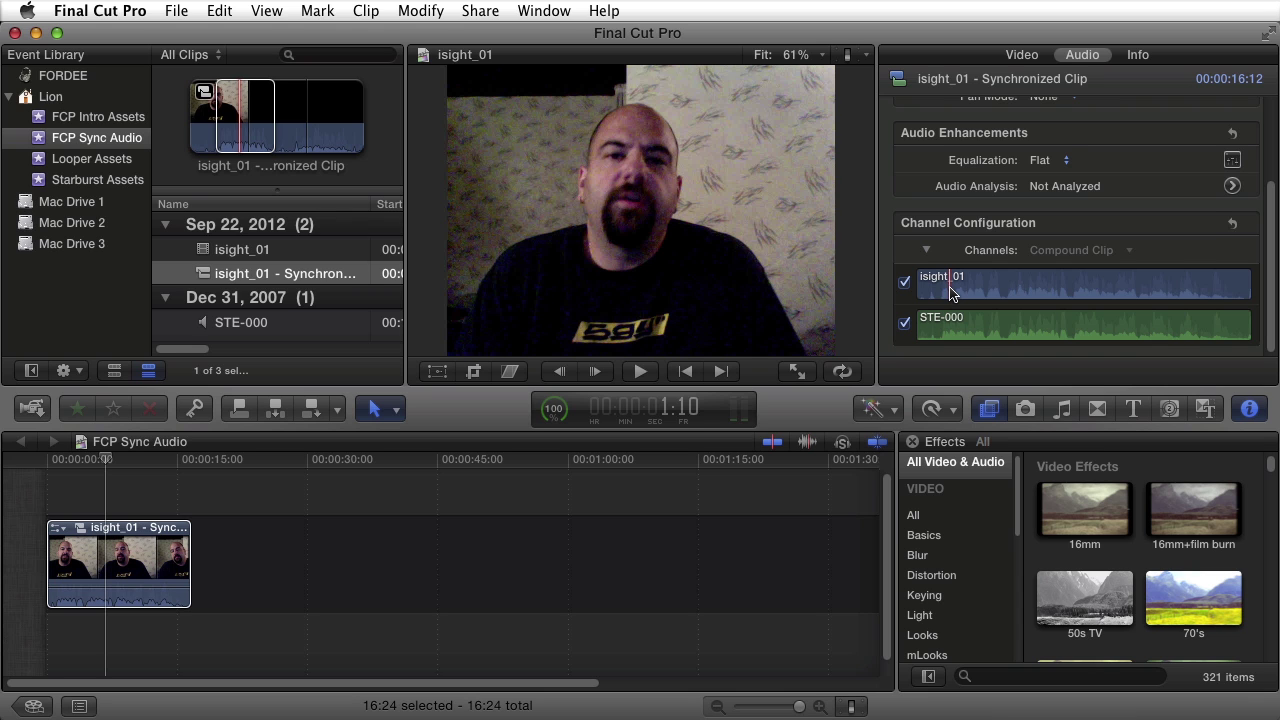
Compare both channels by playback, then uncheck the isight_01 audio channel
{"action": "key", "text": "space"}
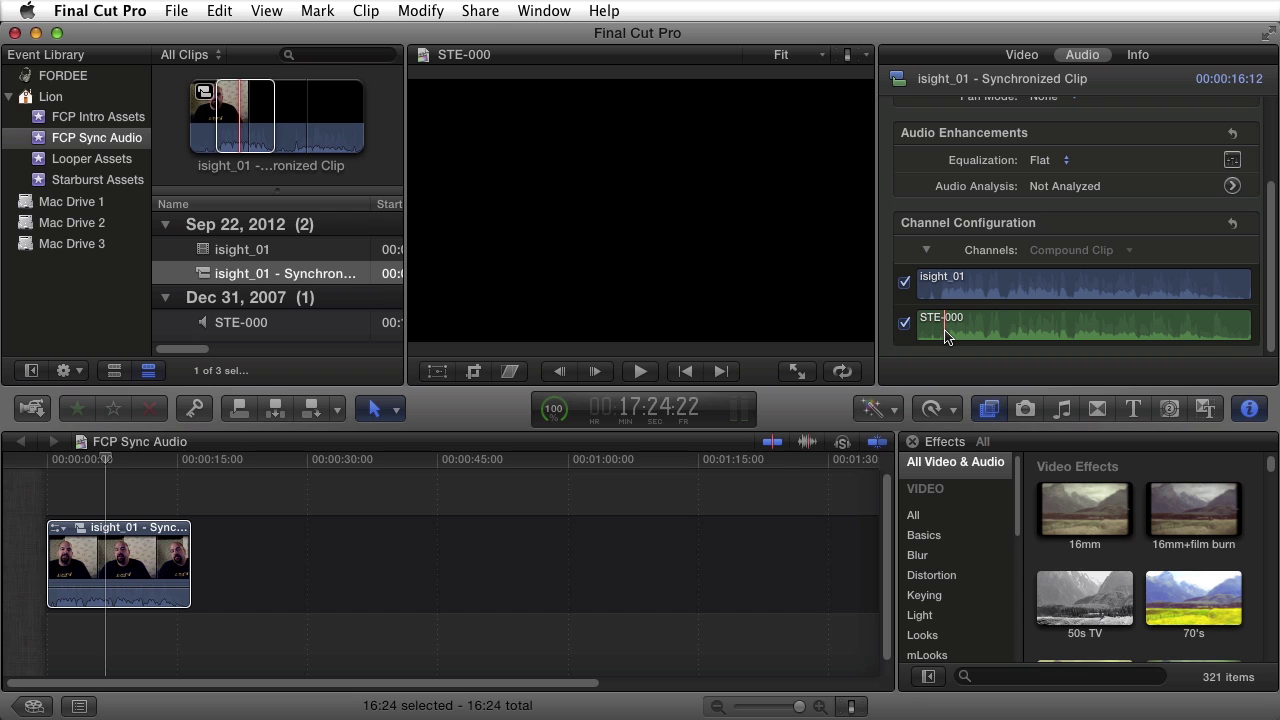
{"action": "key", "text": "space"}
{"action": "key", "text": "space"}
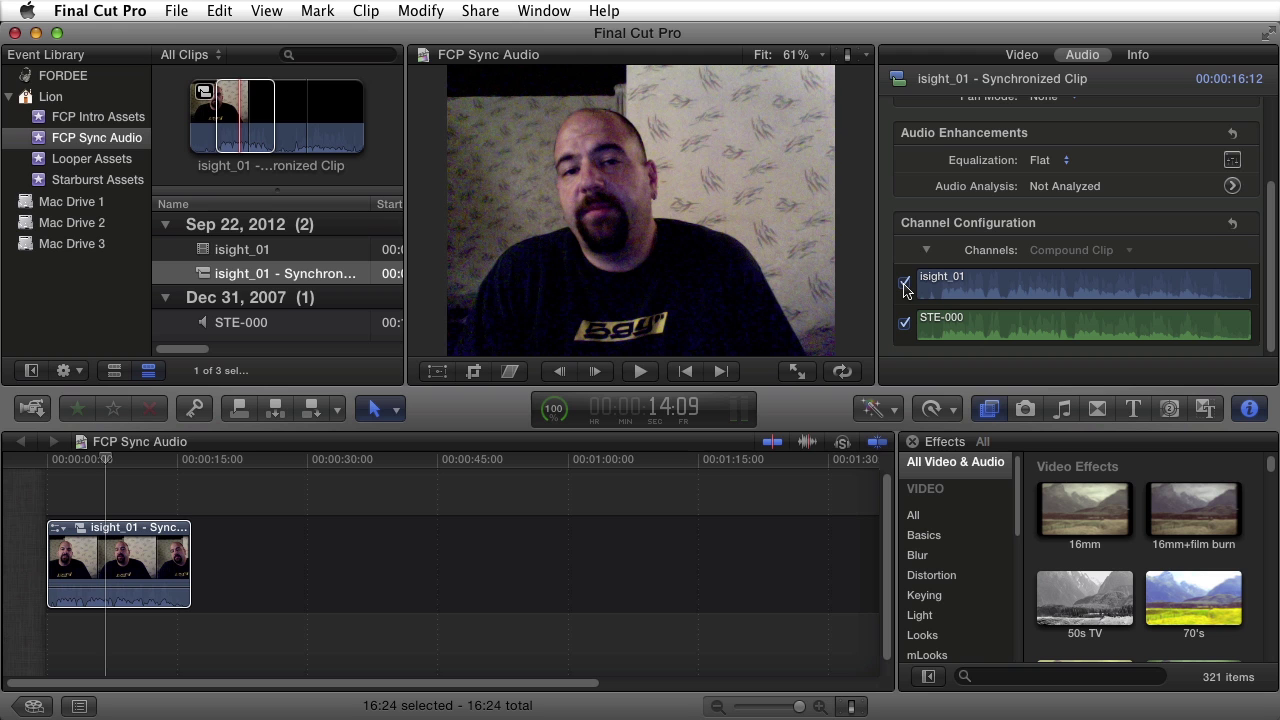
{"action": "left_click", "coordinate": [904, 283]}
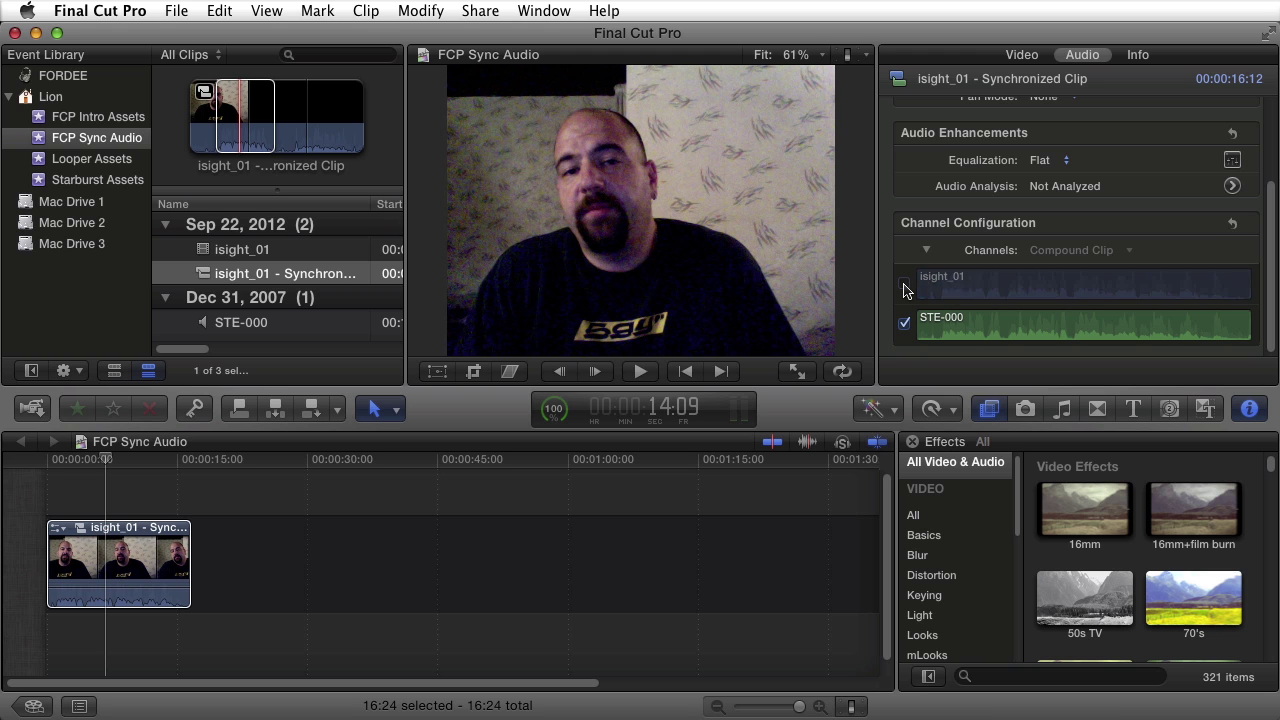
{"action": "left_click", "coordinate": [118, 560]}
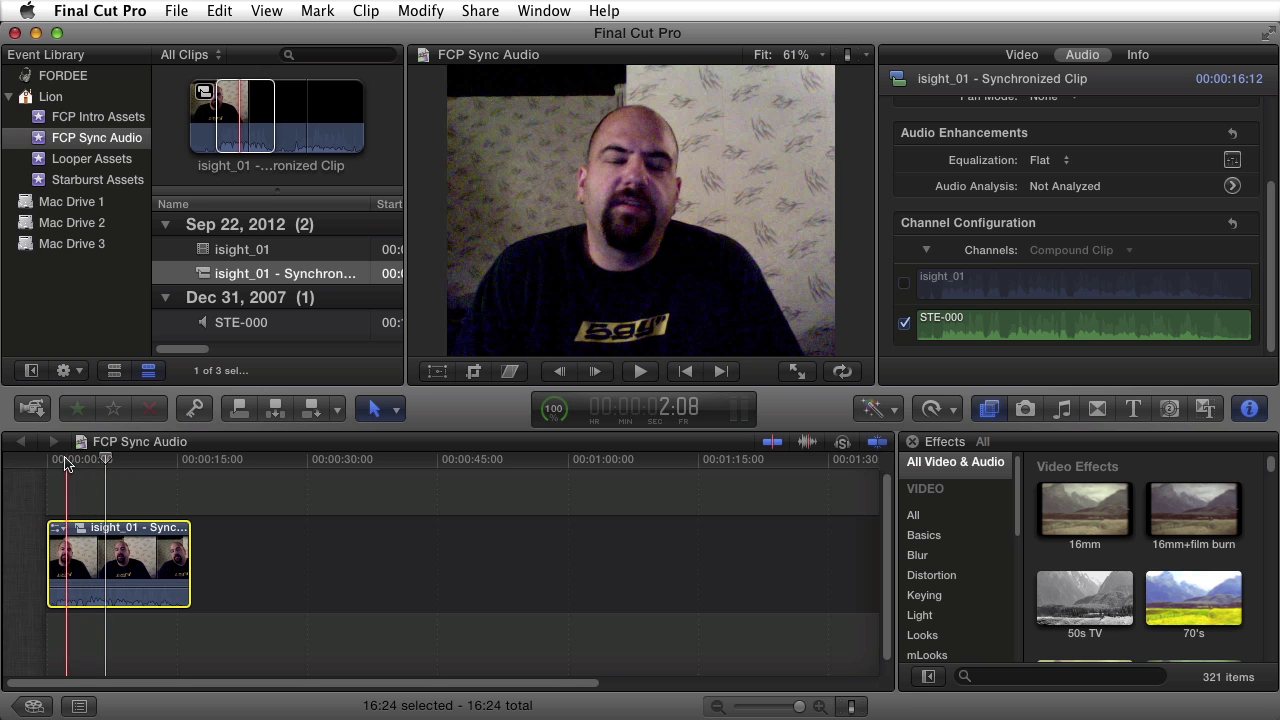
{"action": "left_click", "coordinate": [45, 461]}
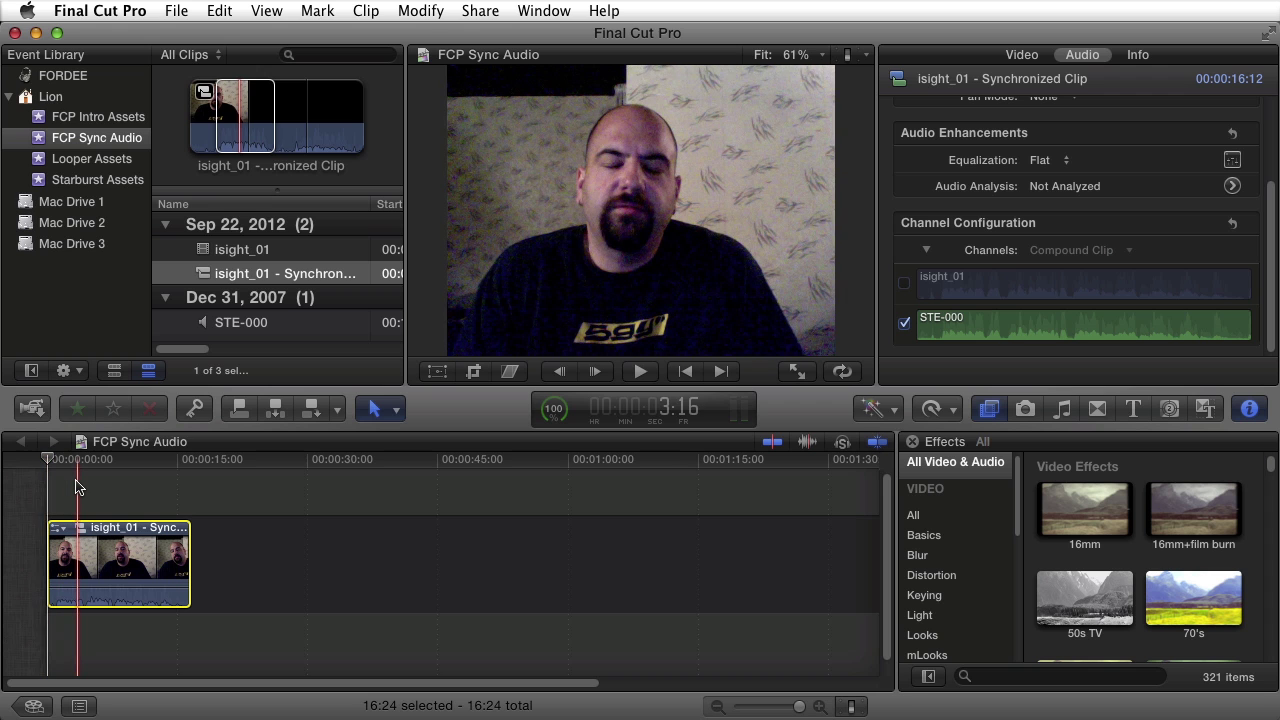
{"action": "key", "text": "space"}
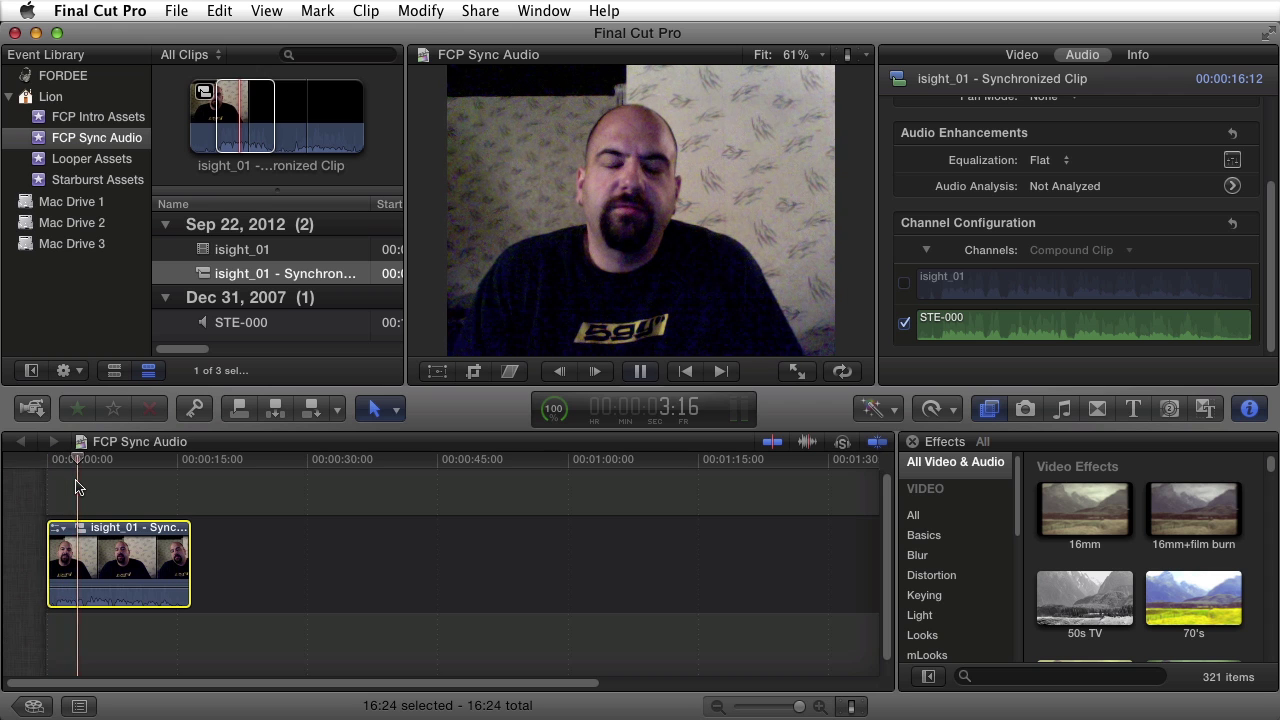
{"action": "key", "text": "space"}
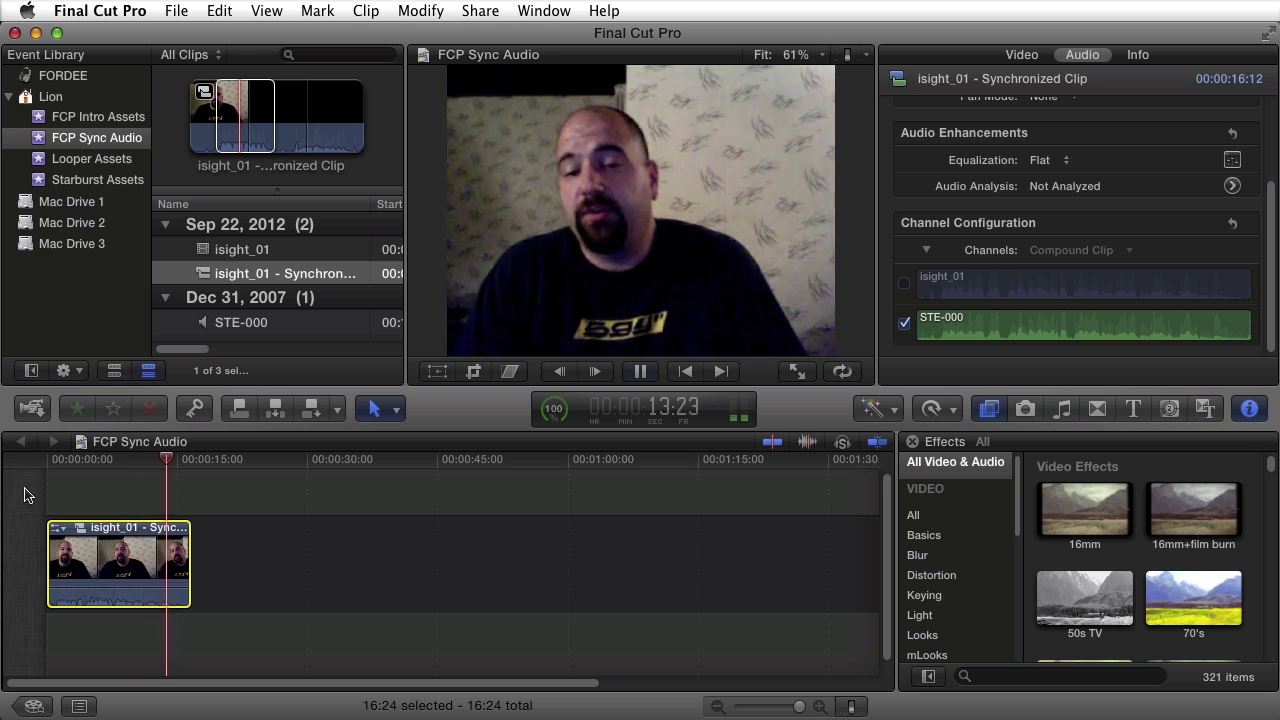
{"action": "key", "text": "space"}
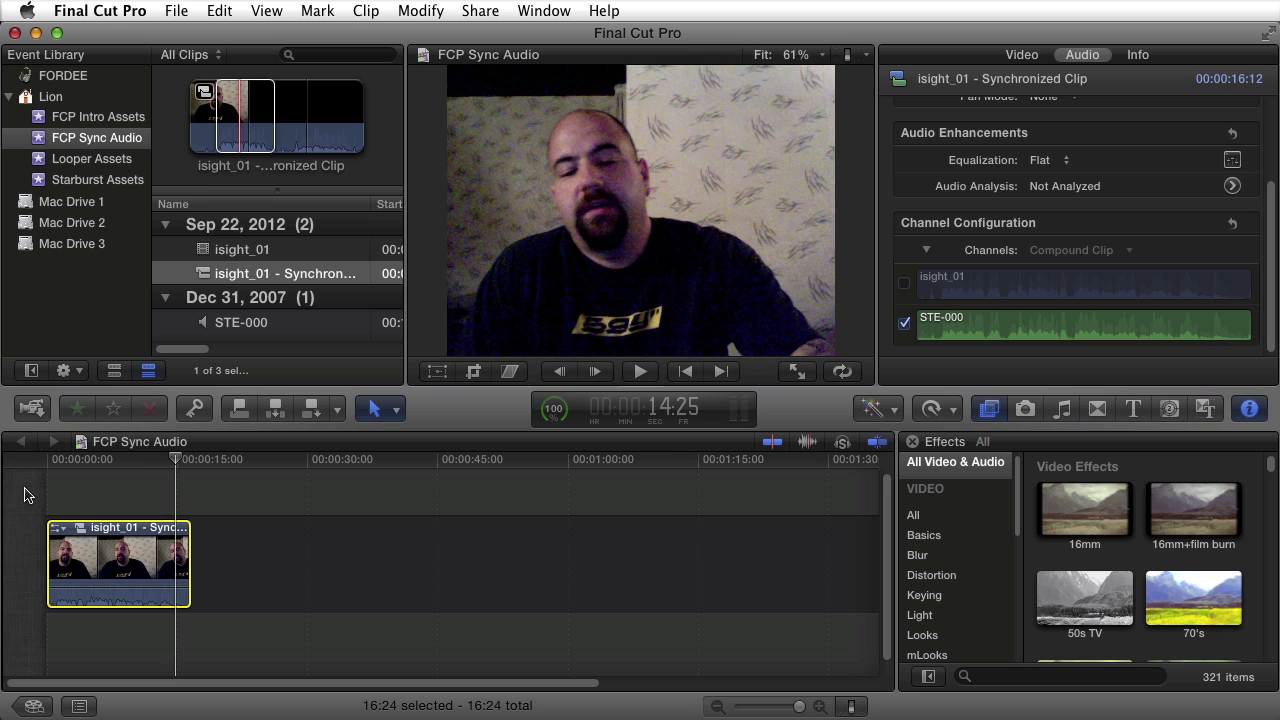